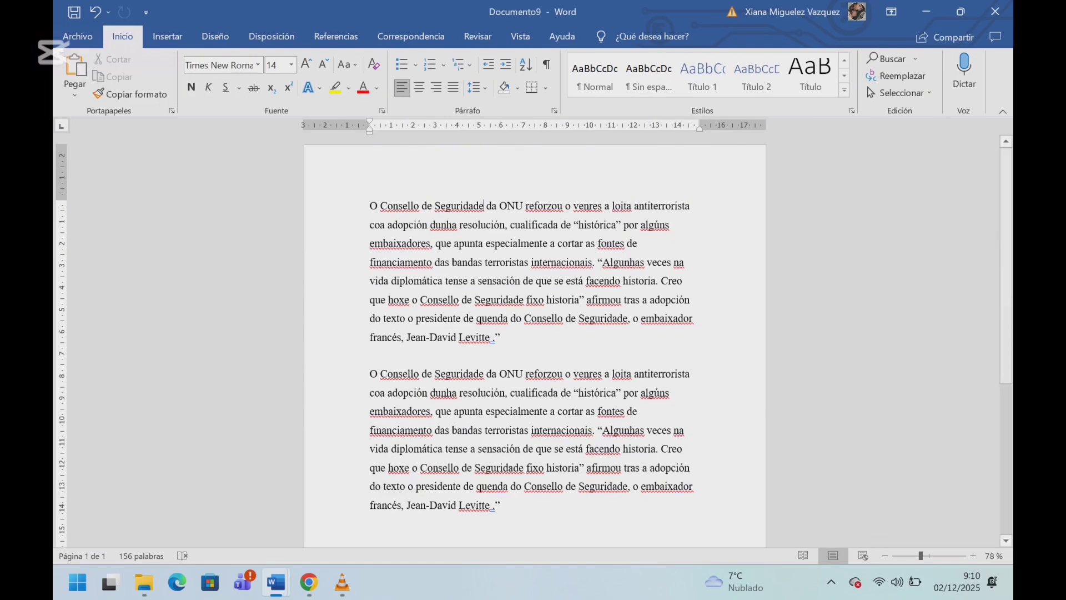
- Examine the page's footer and header areas, and return to the body text
scroll(535, 333, down, 4)
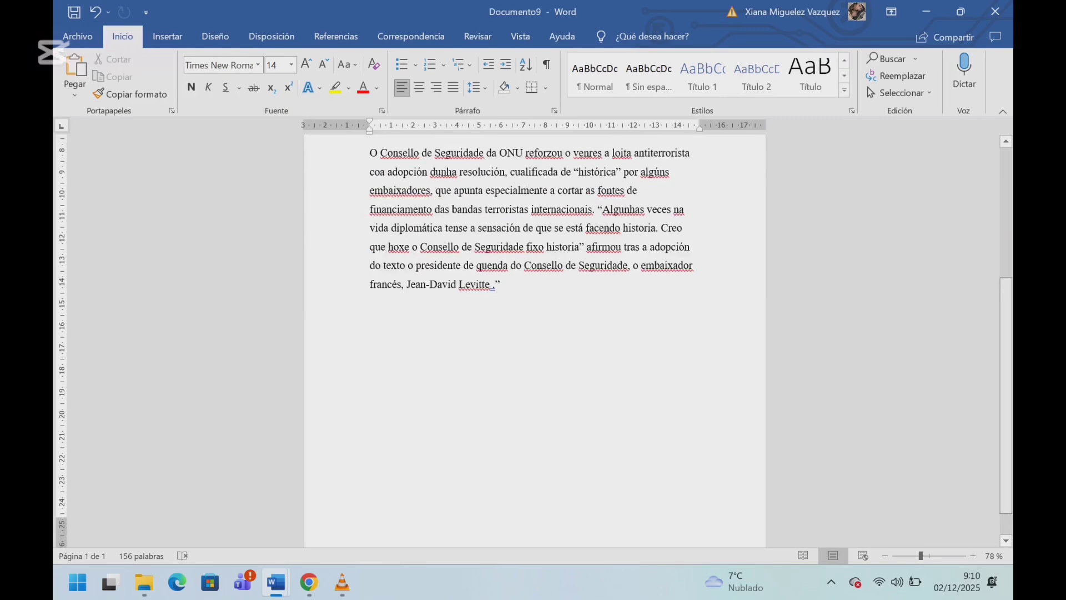
double_click(535, 533)
key(Escape)
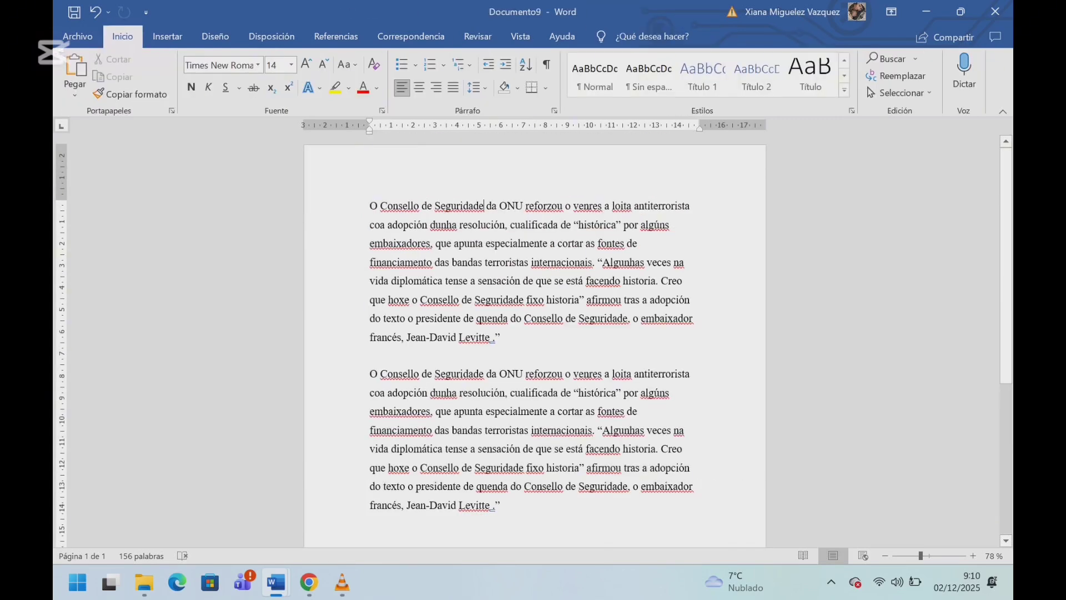
scroll(535, 334, down, 5)
double_click(535, 508)
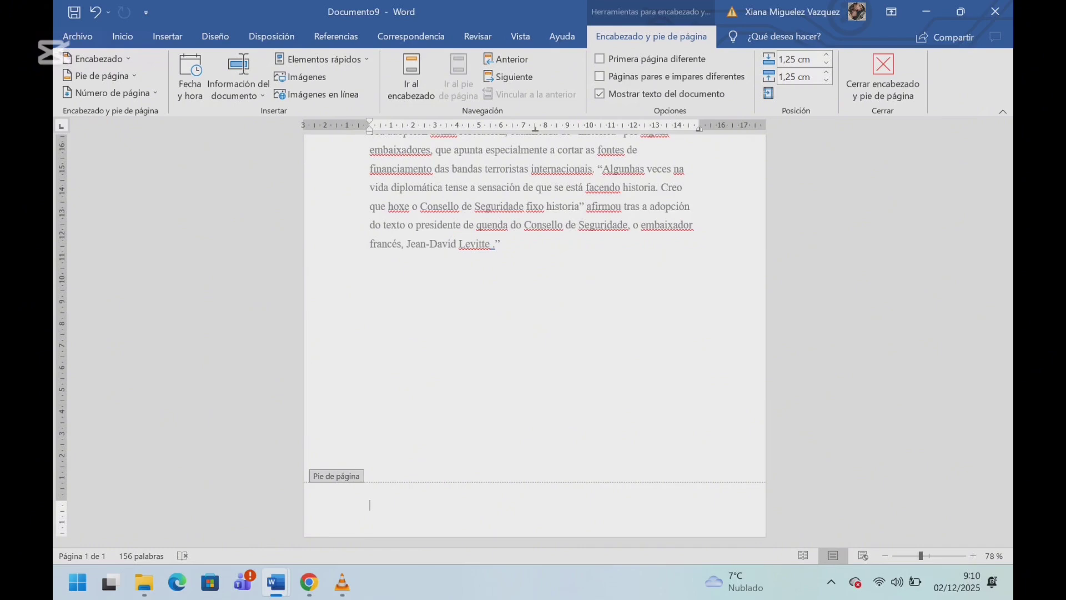
scroll(535, 334, up, 3)
scroll(534, 333, up, 3)
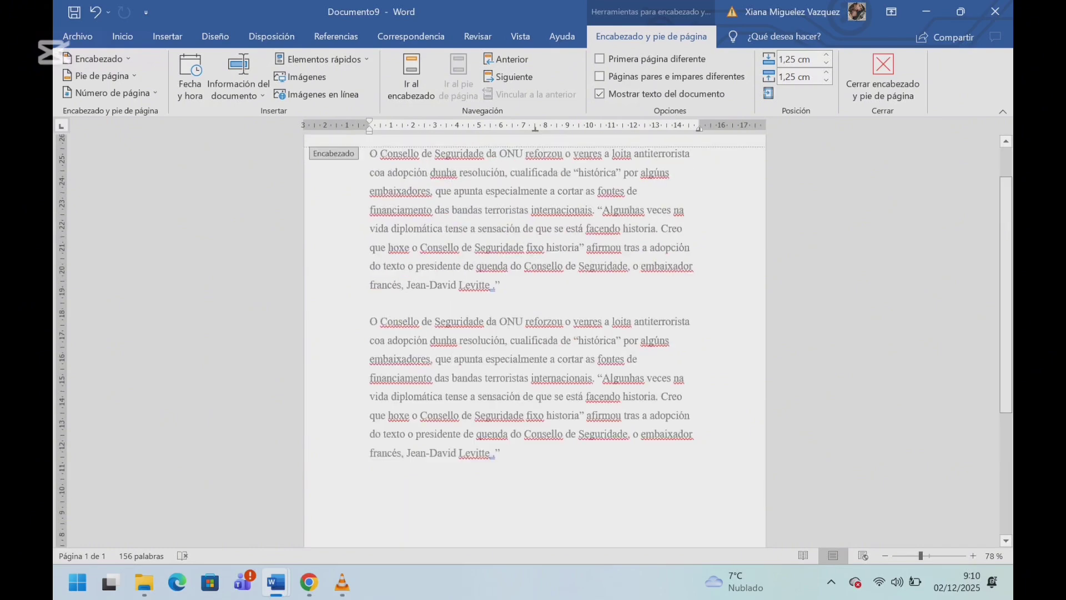
scroll(534, 333, down, 6)
scroll(535, 333, up, 6)
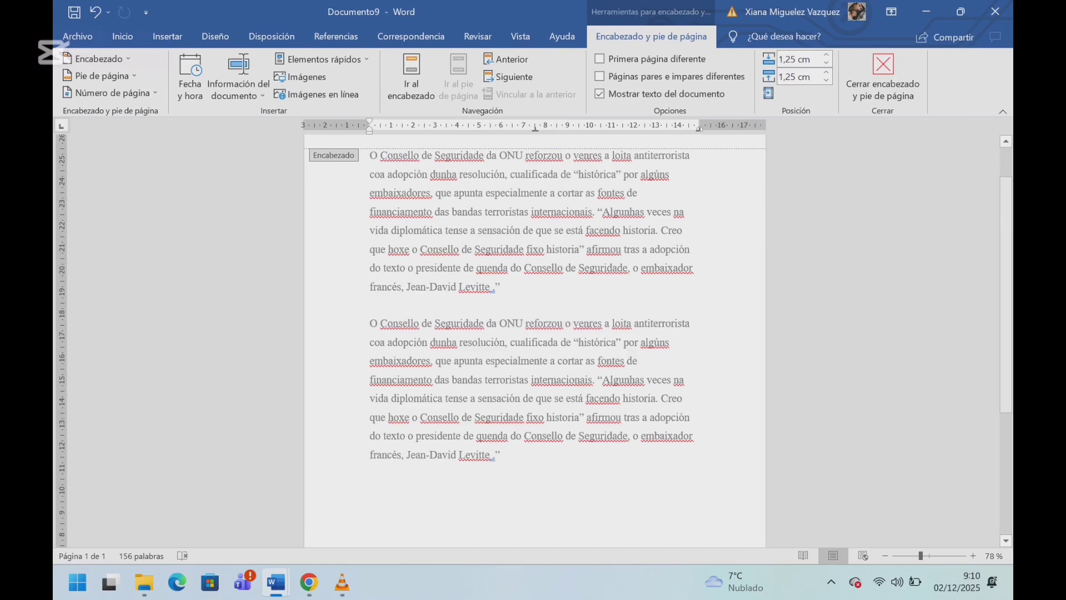
double_click(429, 502)
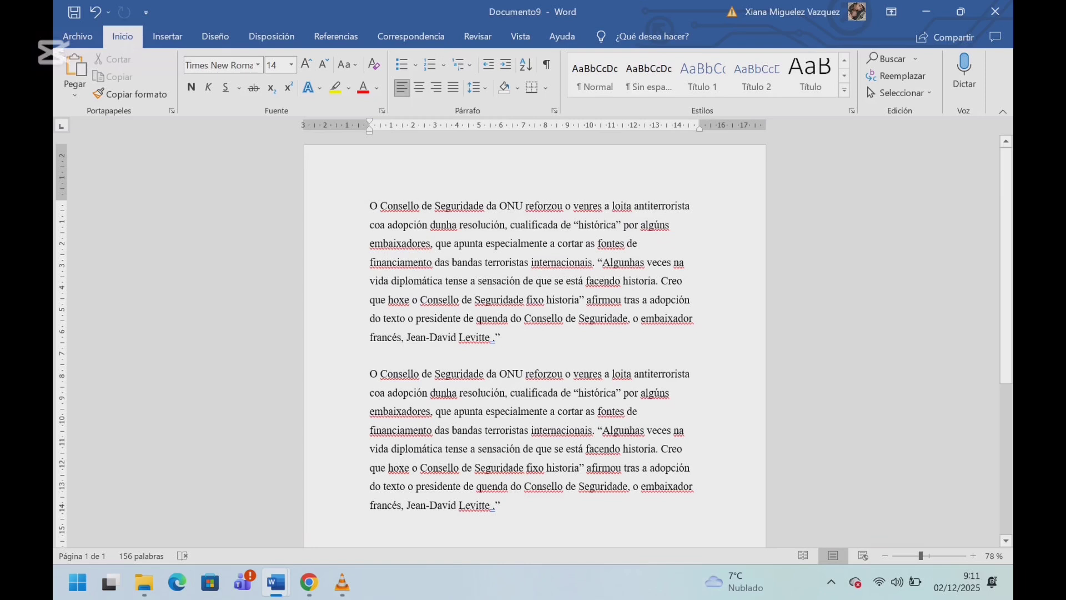
- Insert an endnote after "Consello" in the first paragraph, placed at the end of the document with number format 1, 2, 3
click(335, 37)
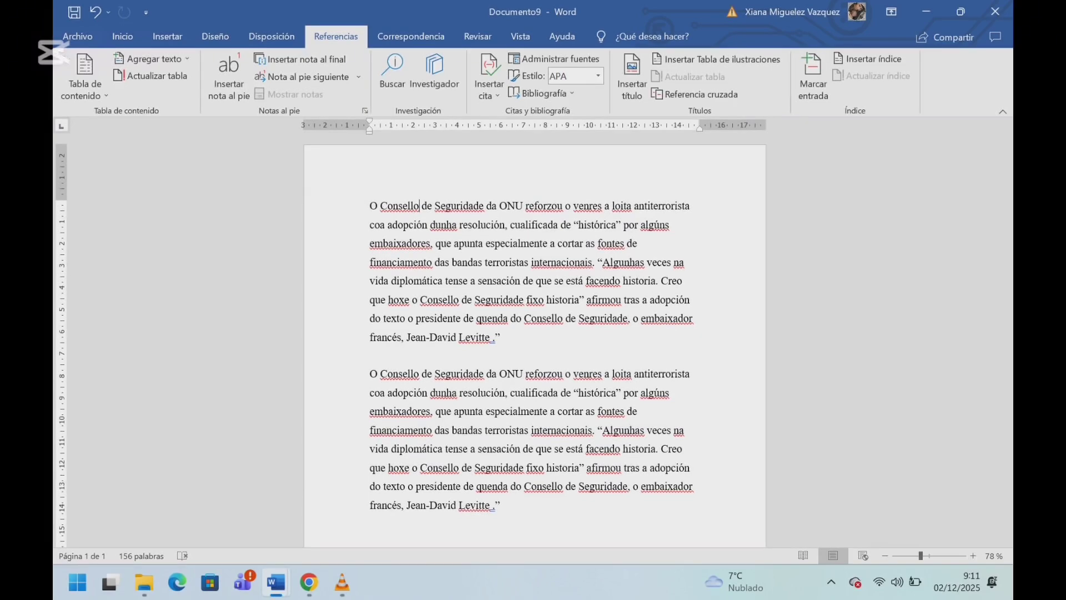
click(365, 110)
key(Escape)
click(365, 110)
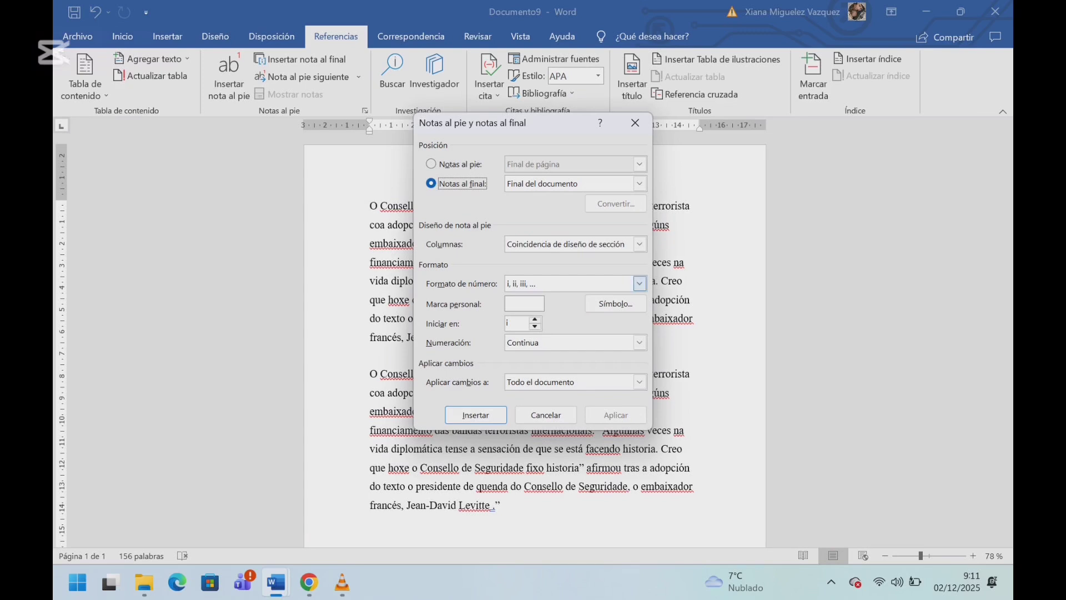
click(639, 283)
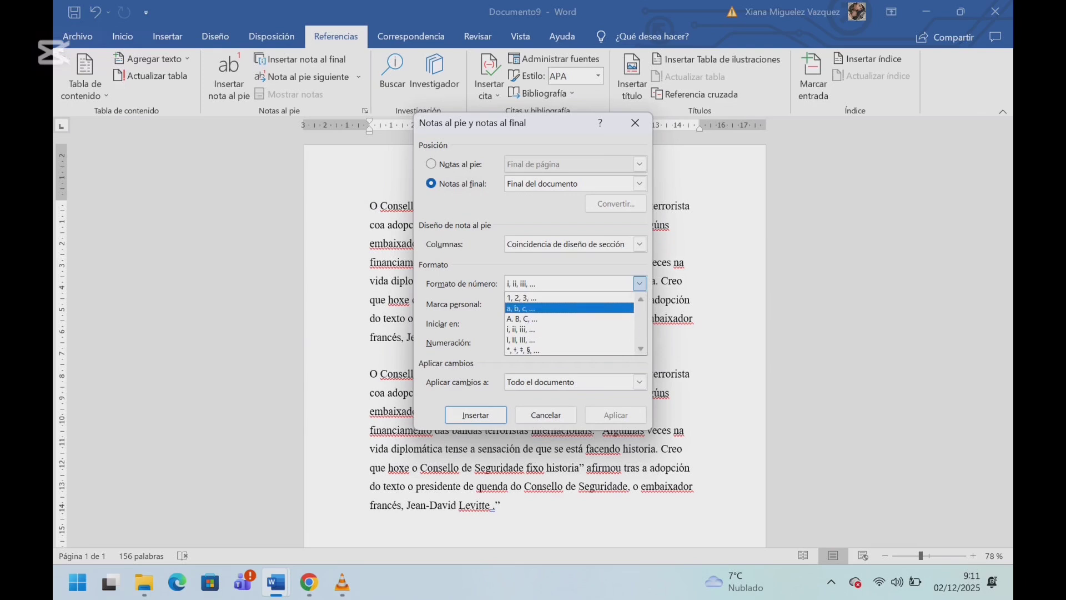
click(609, 297)
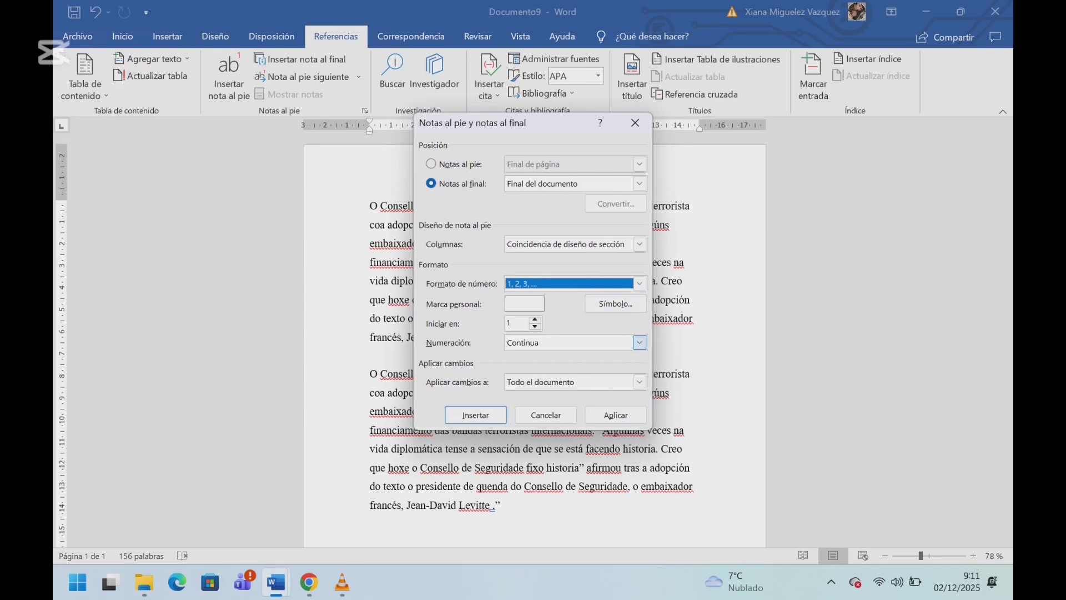
click(476, 415)
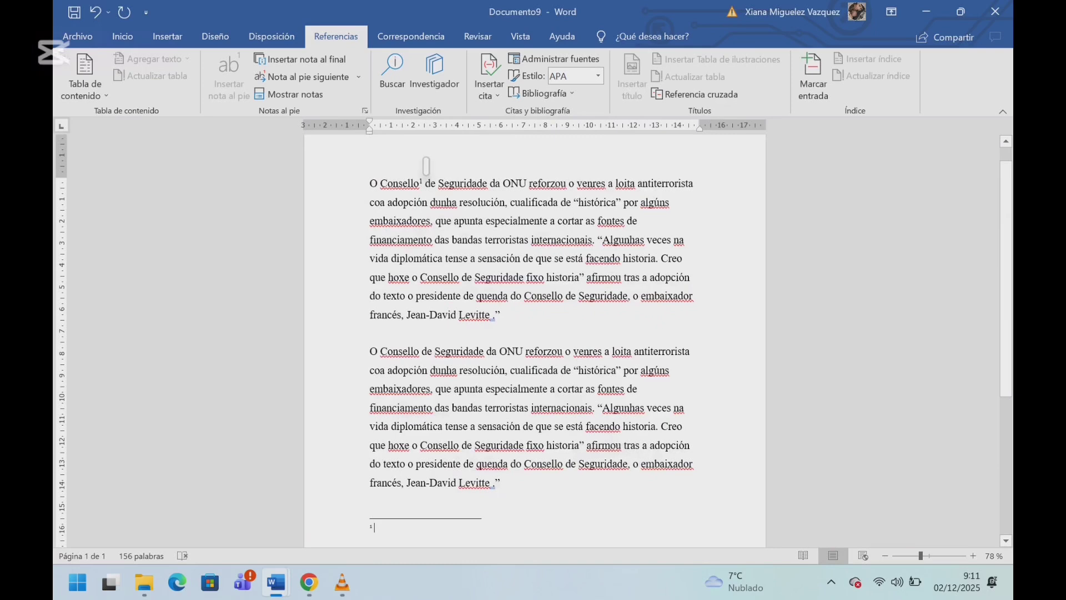
- Write the placeholder text "fghhjkljjhgffd" in the endnote for "Consello"
scroll(426, 166, down, 2)
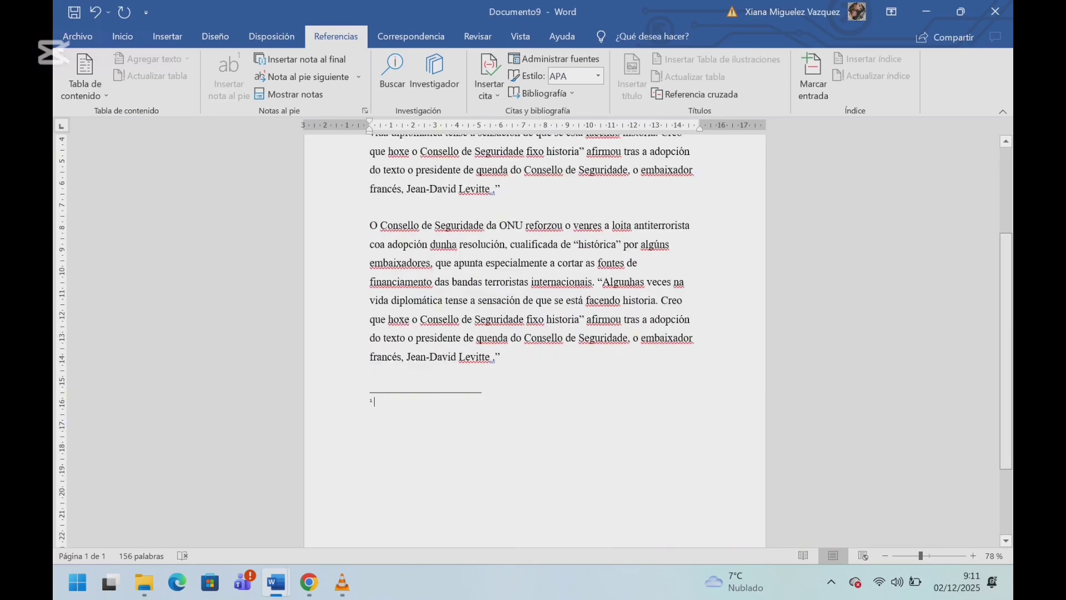
scroll(533, 334, up, 1)
text(qwertyuiop)
scroll(535, 340, up, 1)
scroll(533, 334, down, 1)
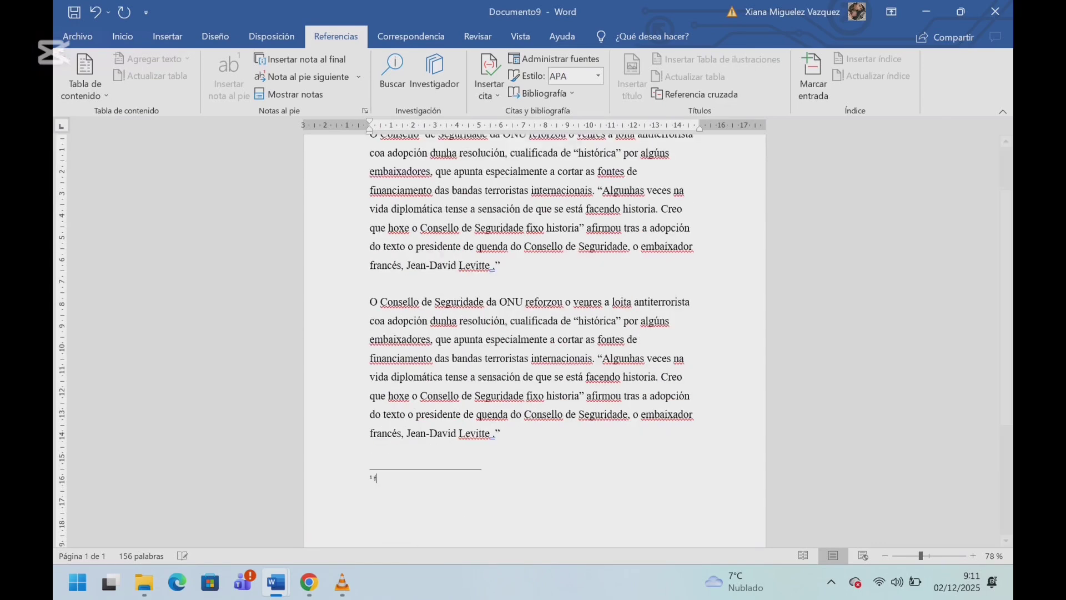
key(ctrl+z)
key(ctrl+y)
scroll(533, 333, up, 1)
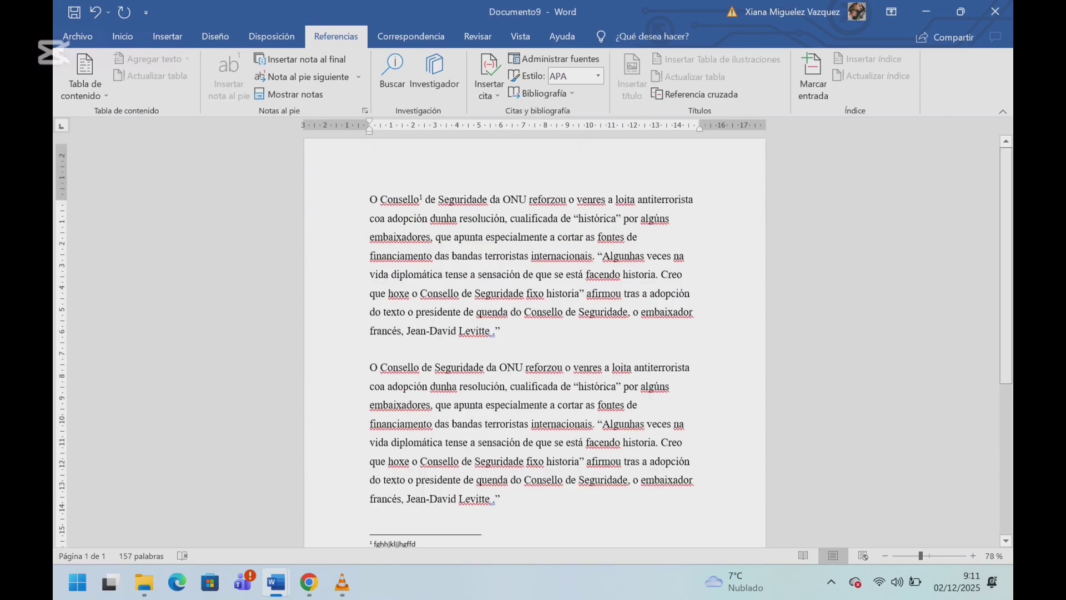
- Insert a footnote after "Seguridade" in the first line, placed at the end of the page with number format a, b, c
click(487, 205)
scroll(533, 333, down, 1)
scroll(533, 333, up, 1)
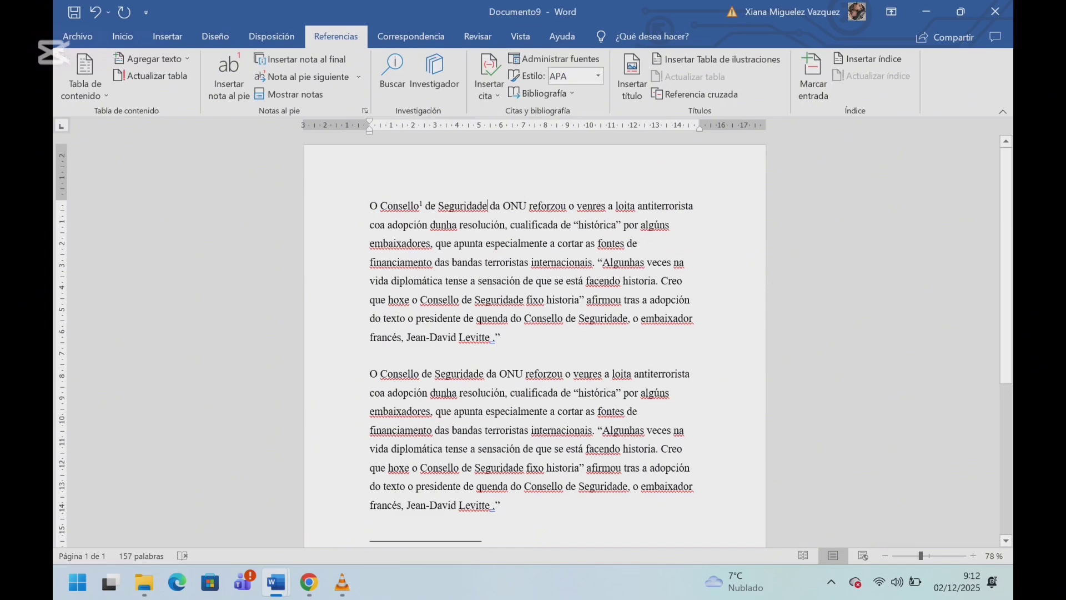
scroll(533, 333, down, 1)
scroll(534, 333, up, 1)
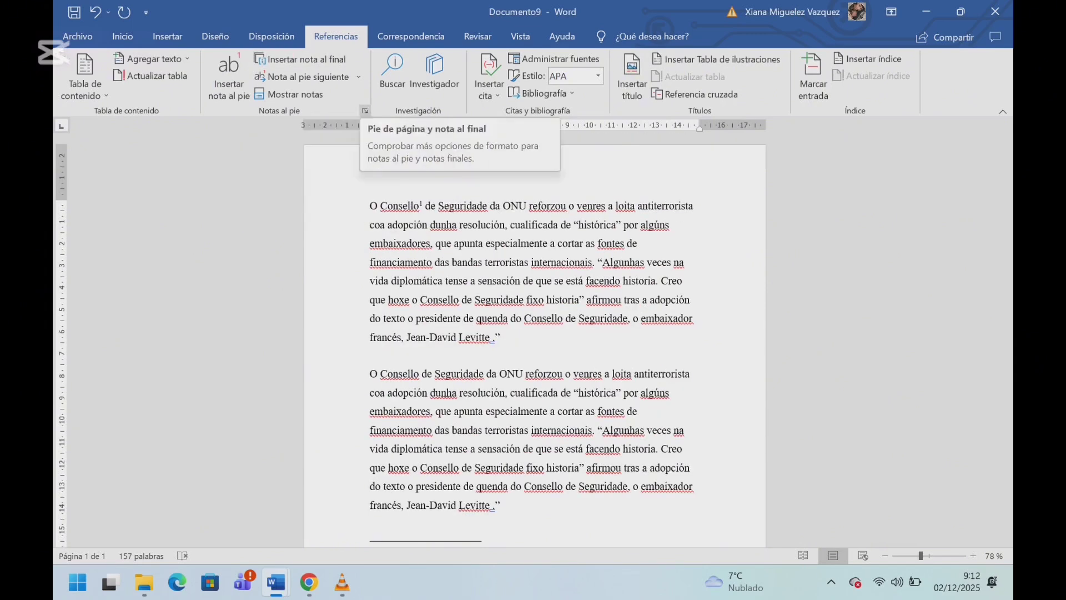
click(365, 110)
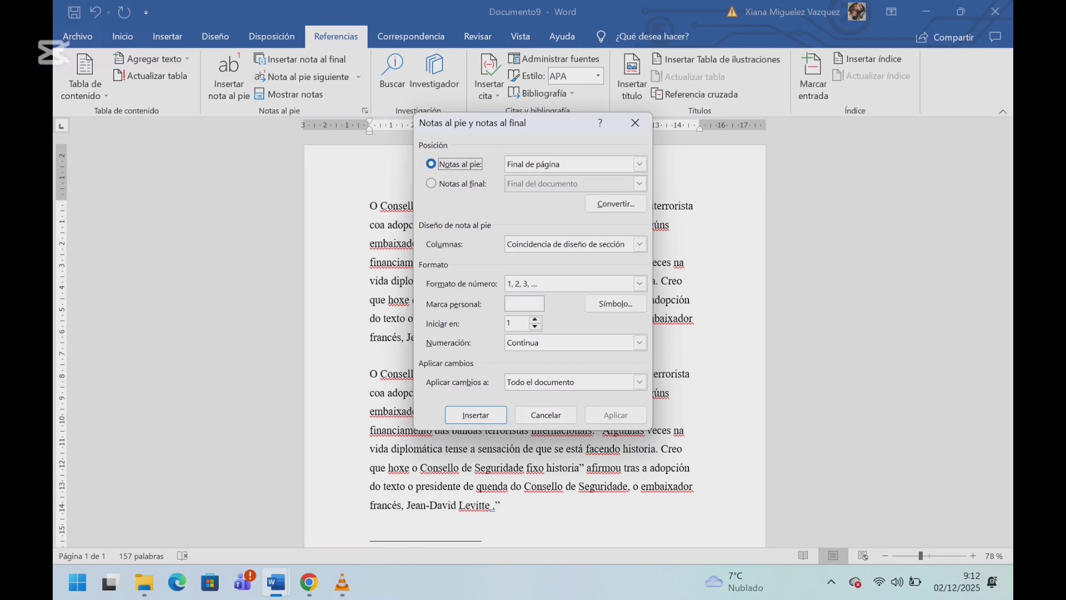
click(430, 183)
click(431, 164)
click(640, 283)
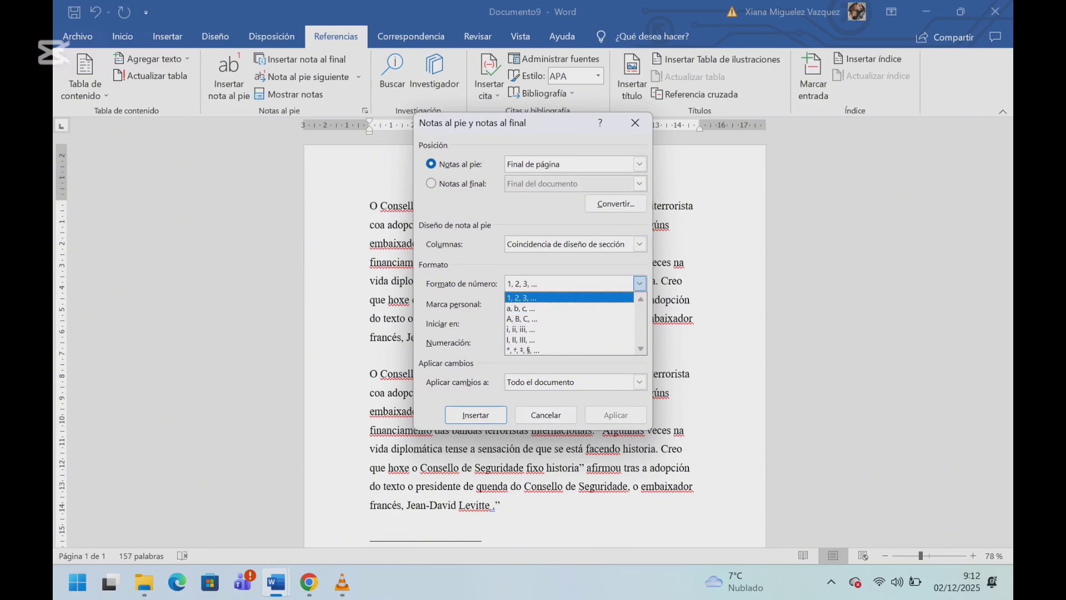
key(Down)
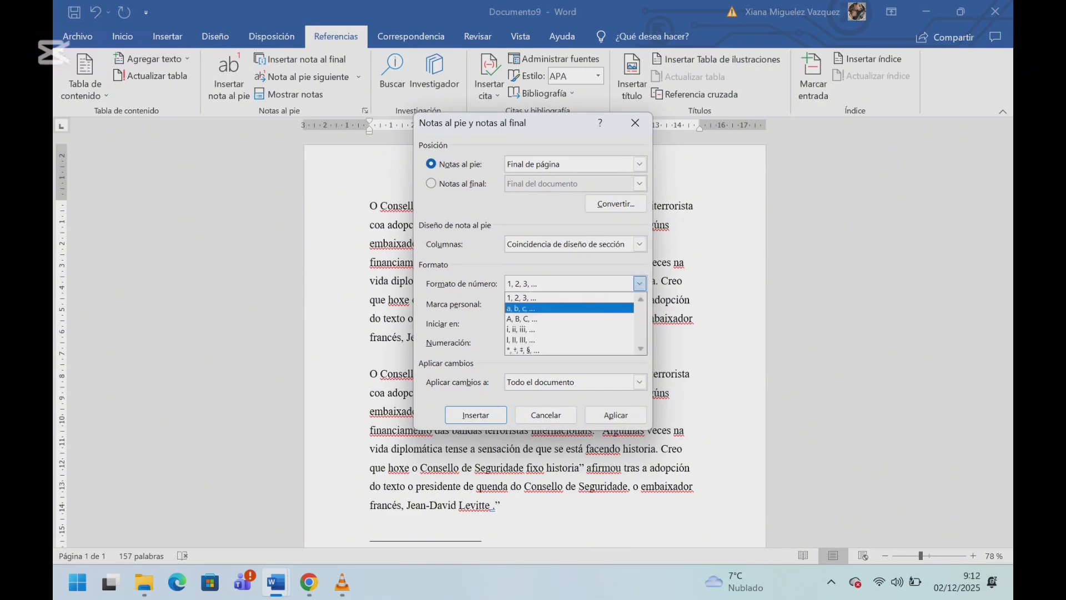
key(Return)
key(Return)
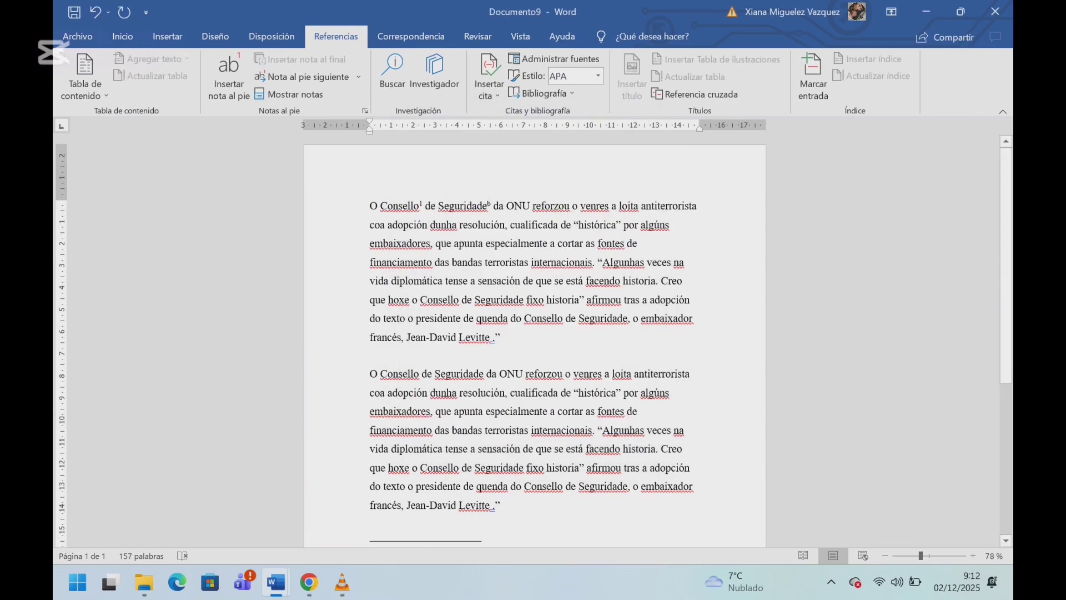
- Write the placeholder text "fghjljjhgddghhjljh" in the footnote for "Seguridade" at the foot of the page
scroll(534, 340, down, 5)
double_click(372, 505)
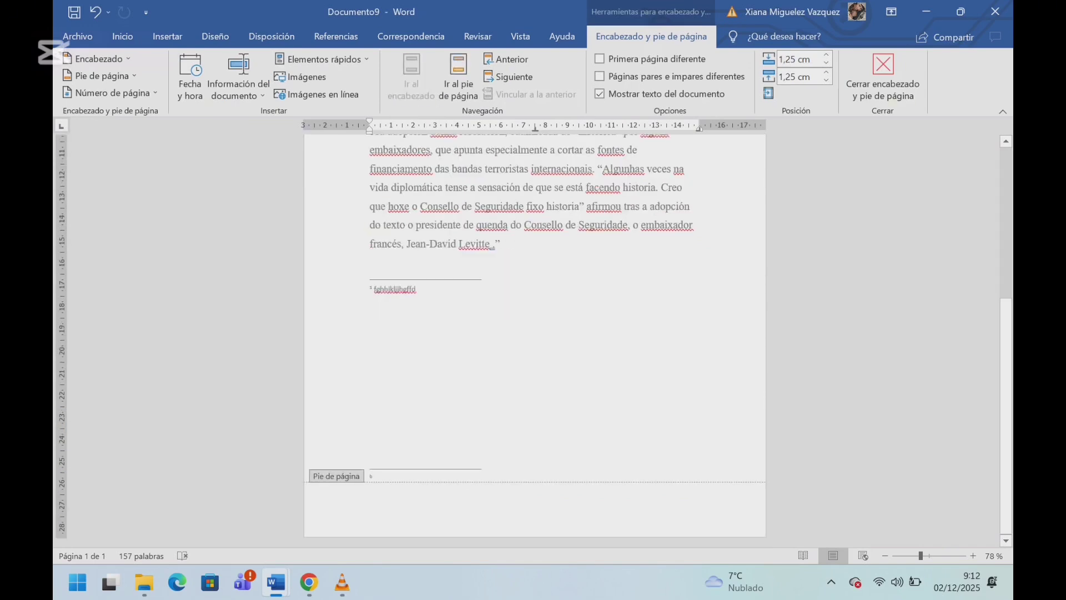
double_click(372, 505)
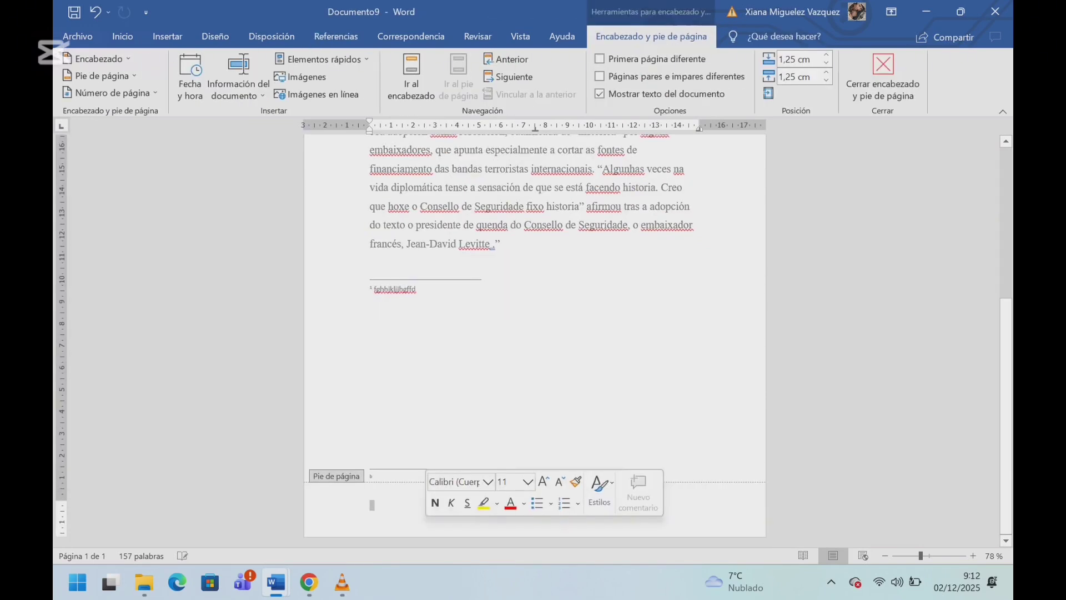
key(Escape)
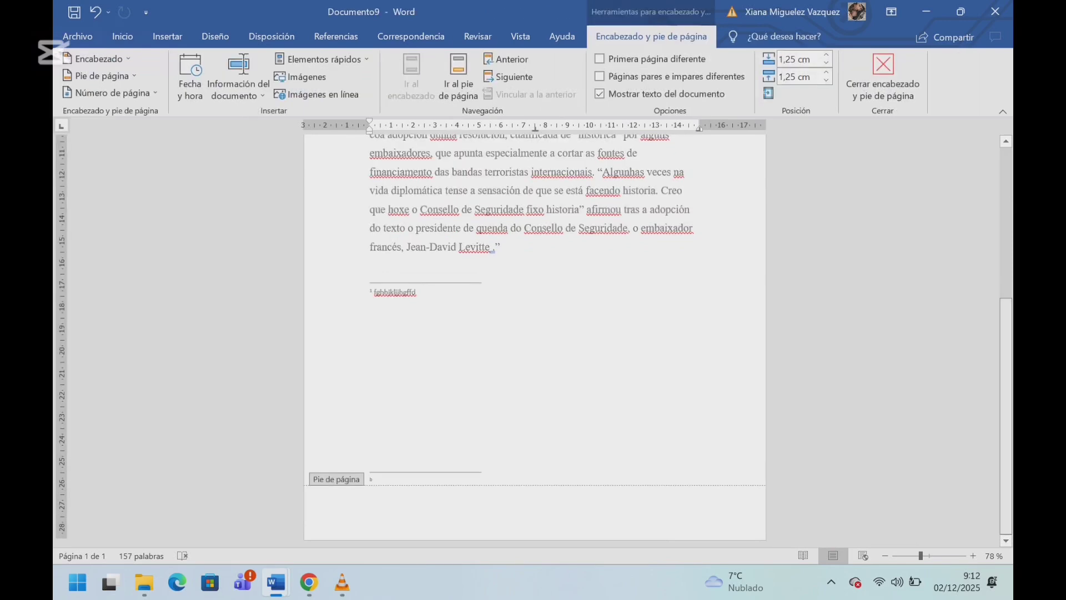
text(fghjljhg)
key(ctrl+z)
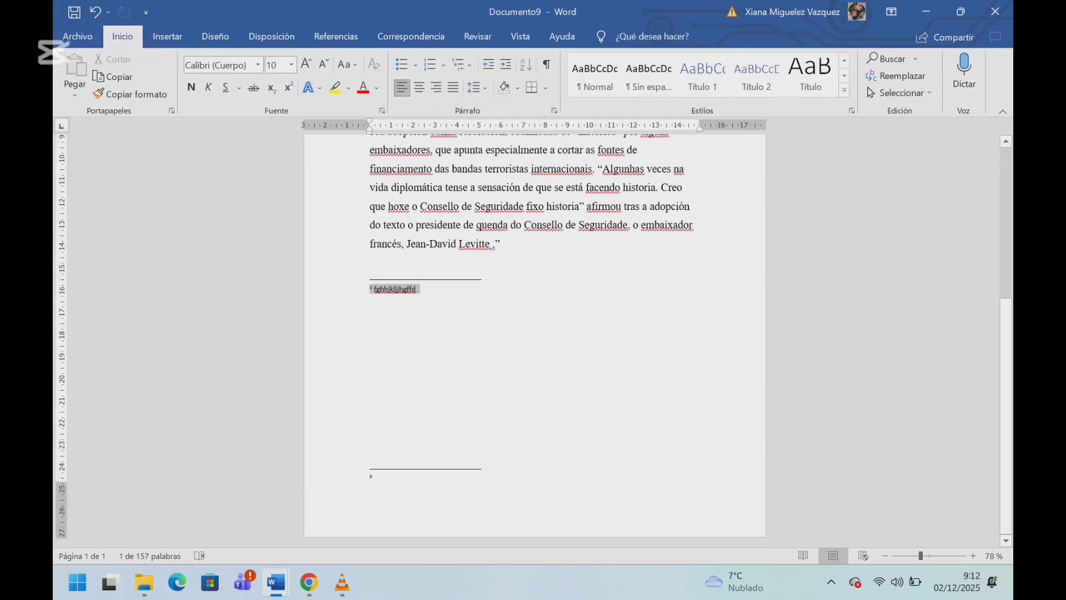
key(ctrl+y)
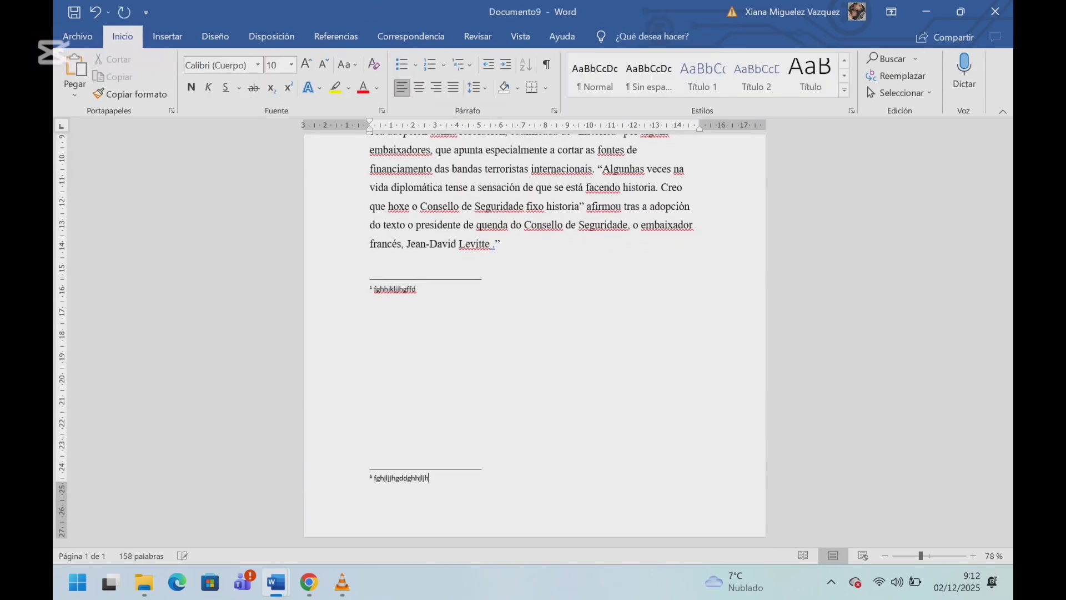
- Lay out the first paragraph in two columns, leaving the second paragraph in a single column
scroll(534, 333, up, 3)
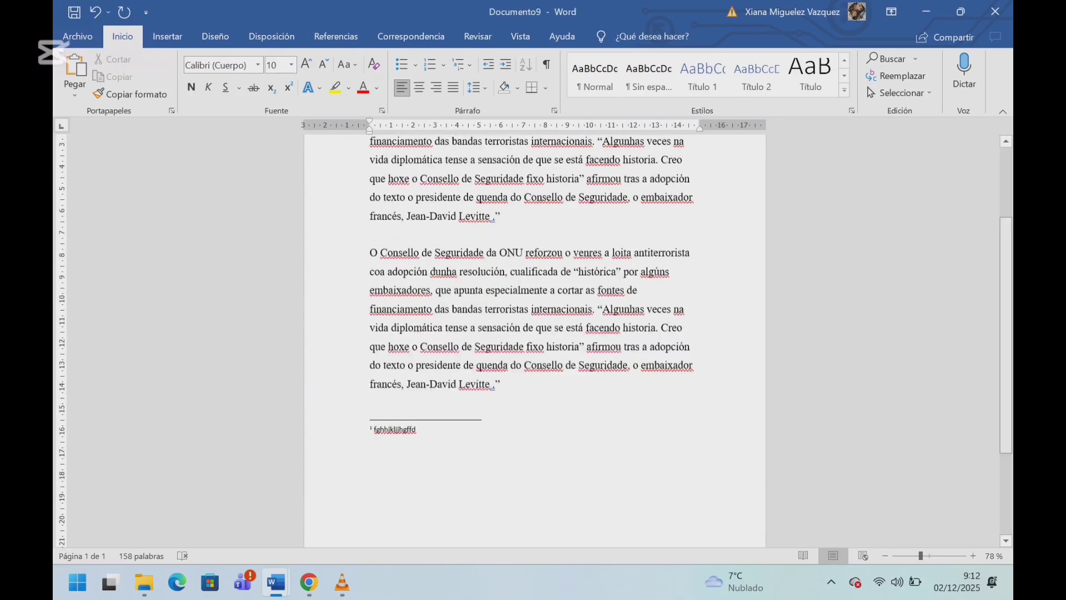
scroll(535, 333, down, 3)
scroll(535, 333, up, 4)
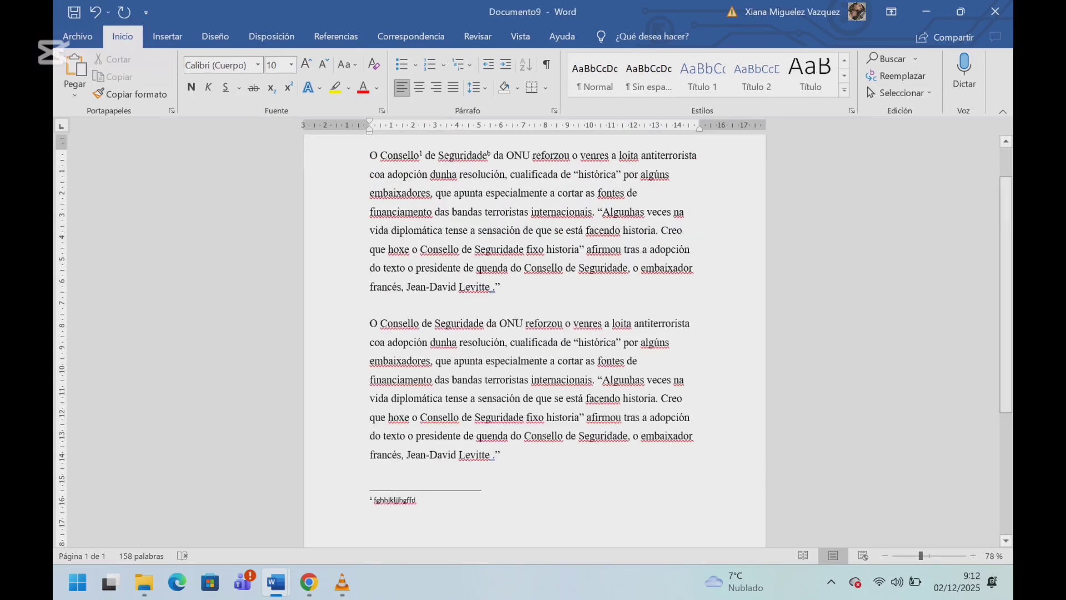
scroll(535, 333, up, 1)
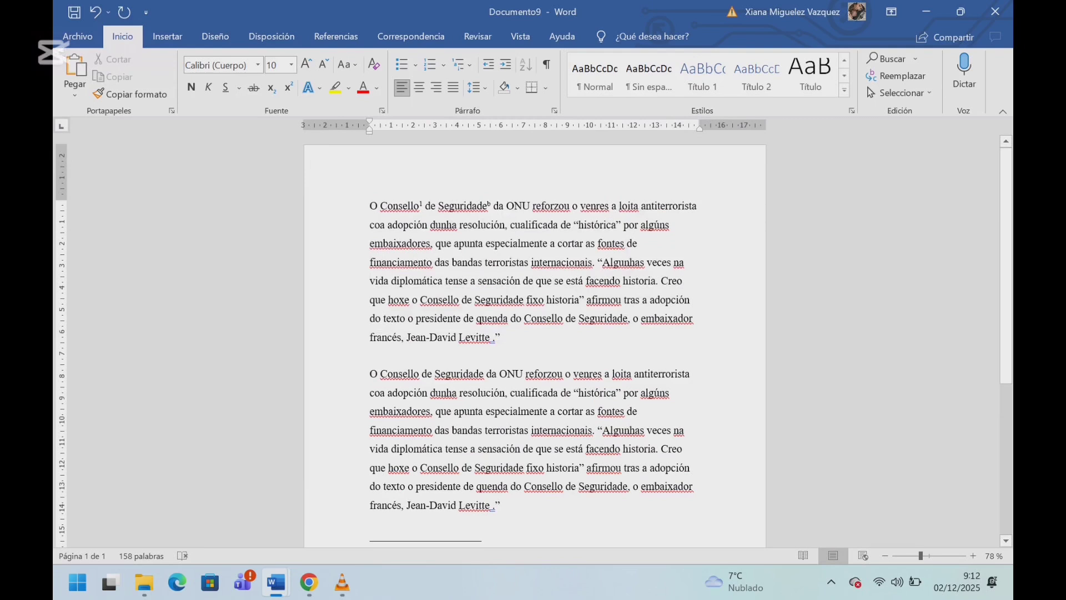
triple_click(500, 338)
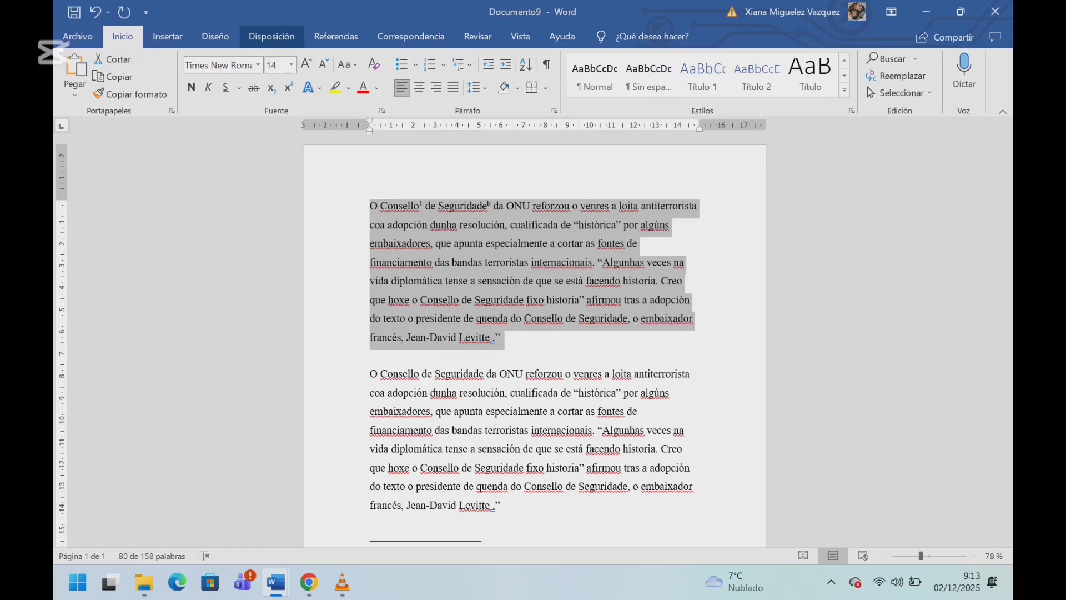
click(271, 36)
click(206, 78)
click(222, 150)
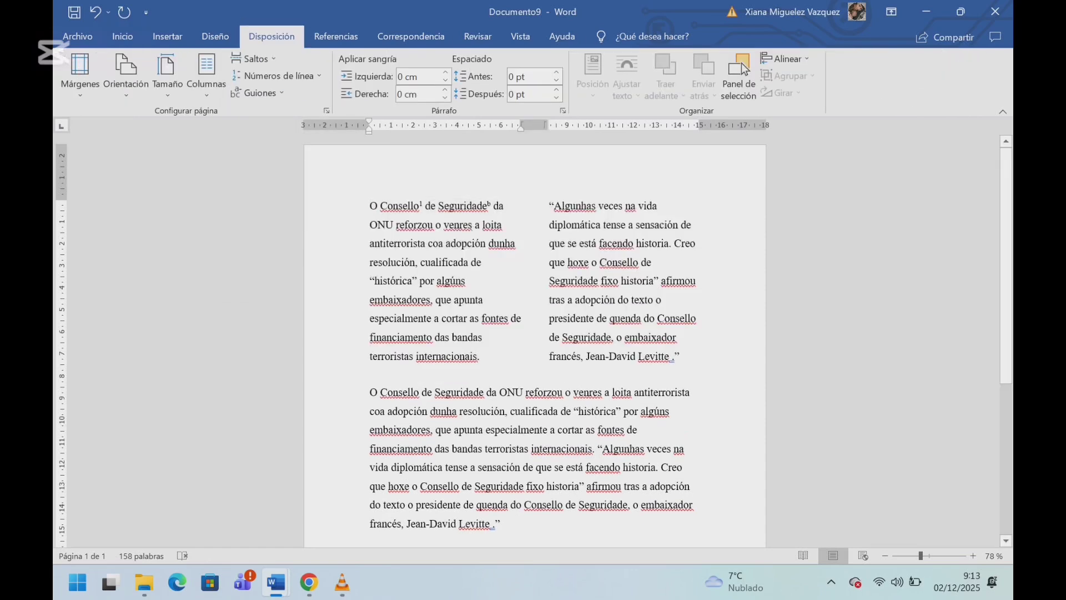
key(ctrl+z)
click(206, 75)
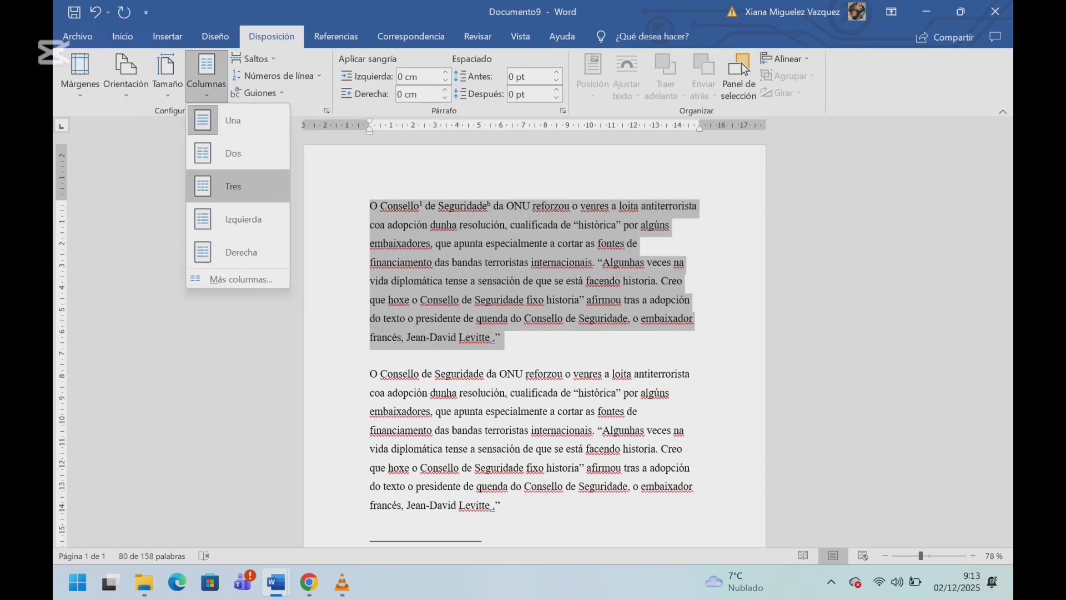
click(233, 153)
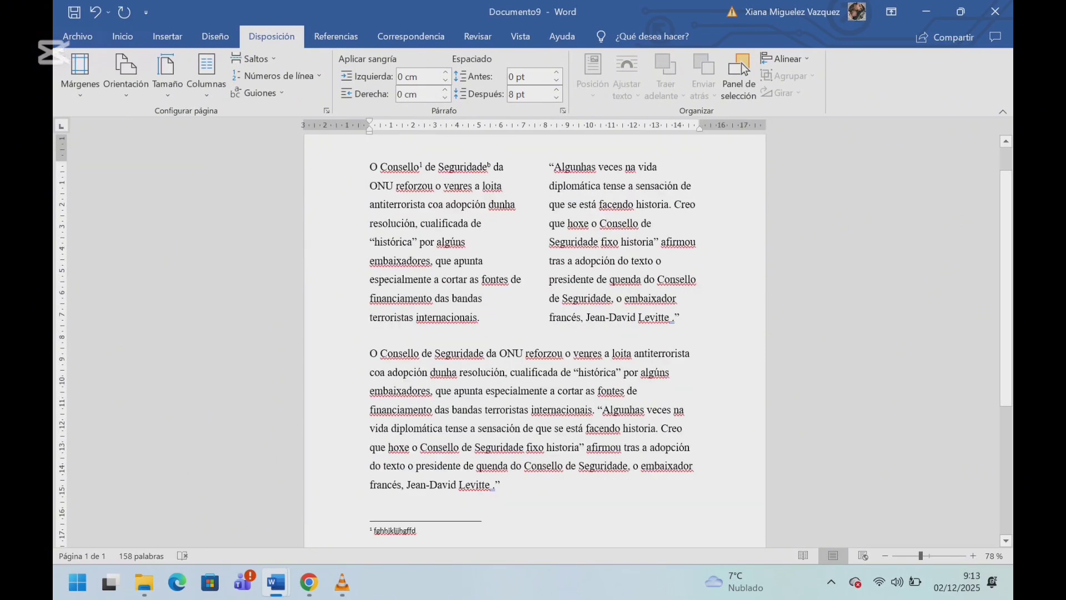
- Try to insert an endnote for the selected word "ONU" in the first paragraph, placed at the end of the section with number format I, II, III
click(336, 36)
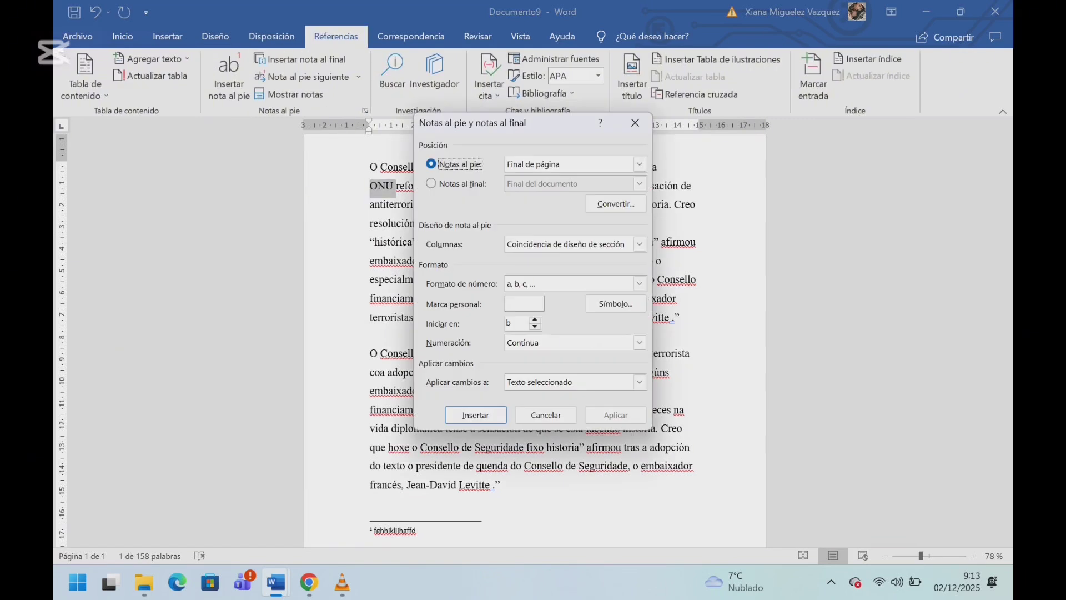
click(431, 183)
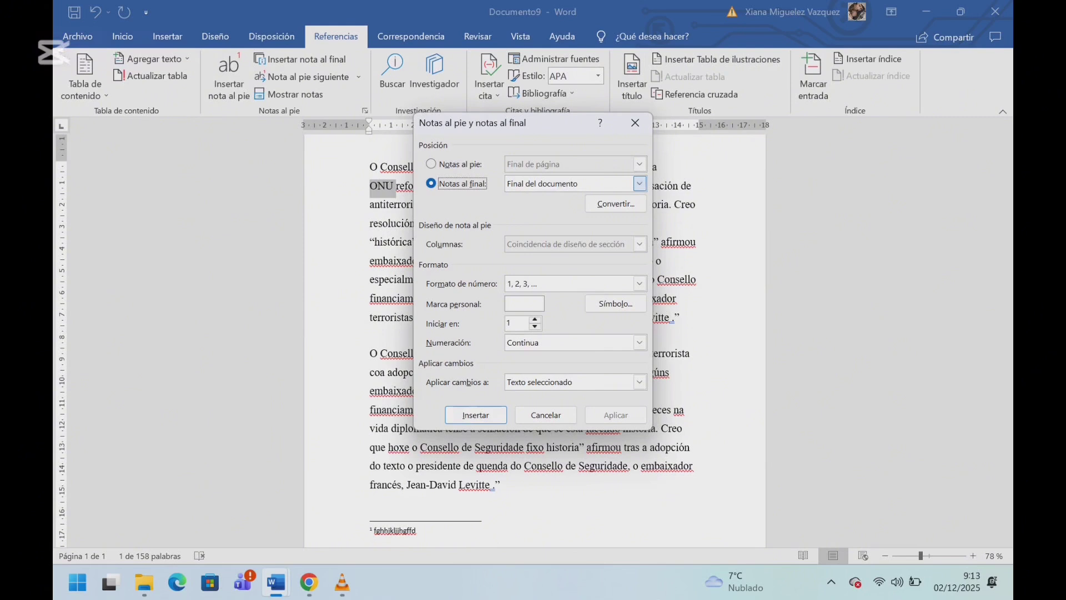
click(639, 184)
click(568, 164)
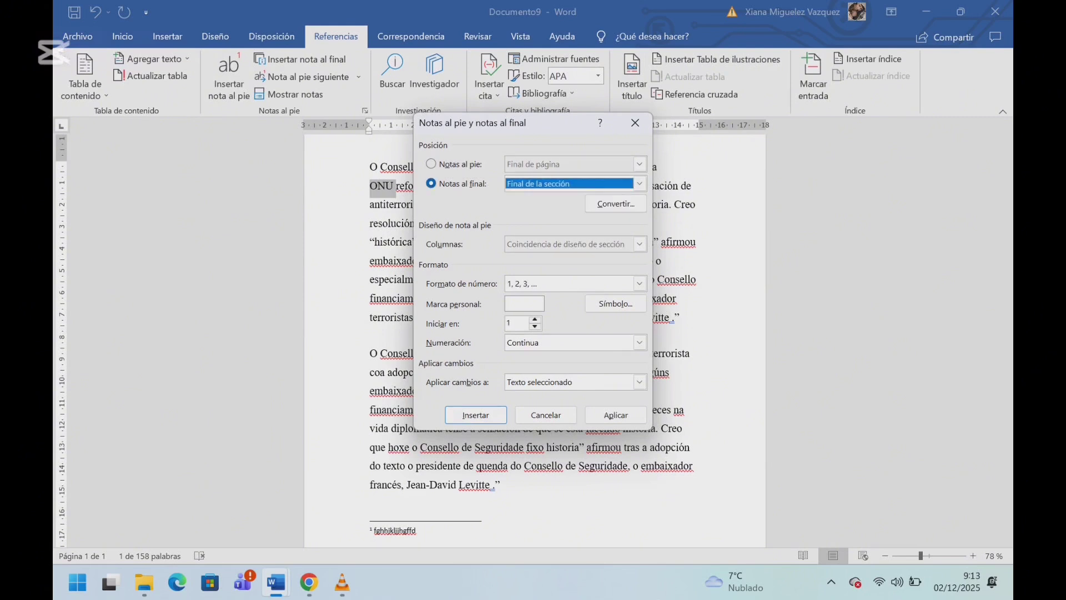
click(639, 283)
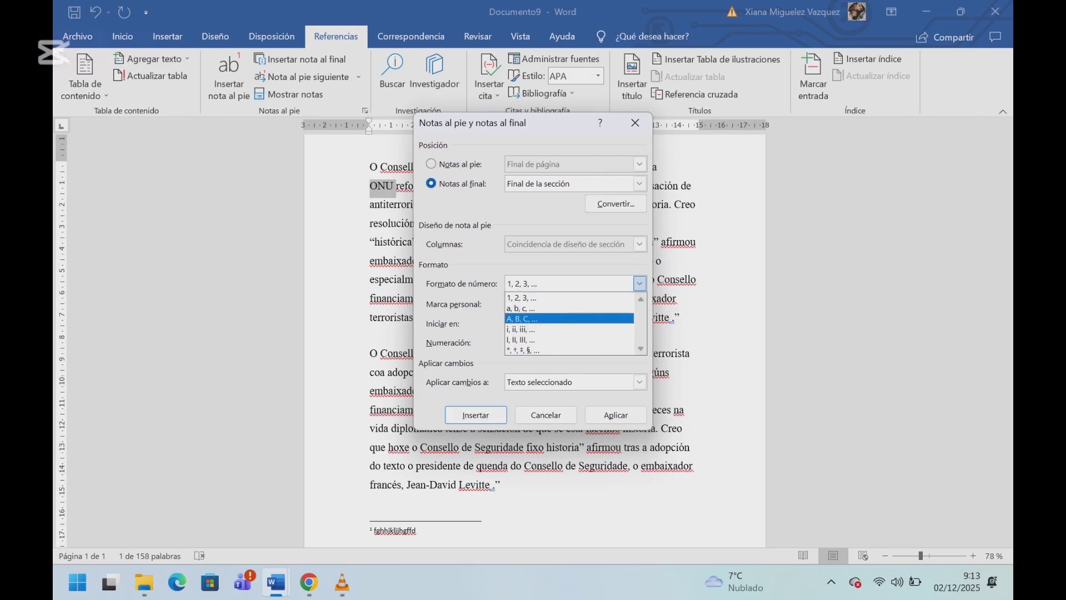
click(520, 339)
click(475, 414)
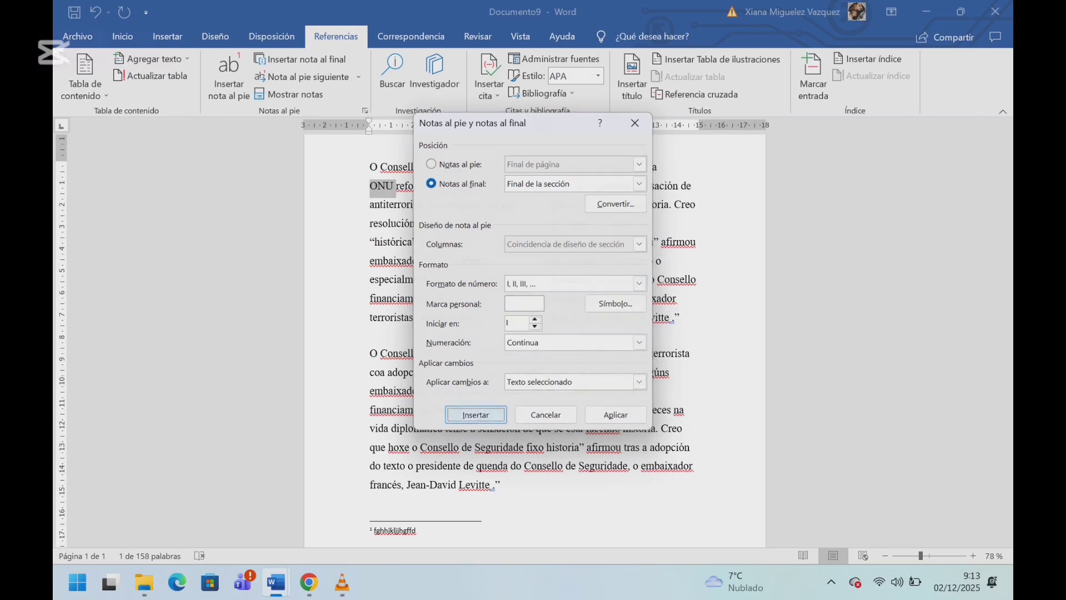
key(Return)
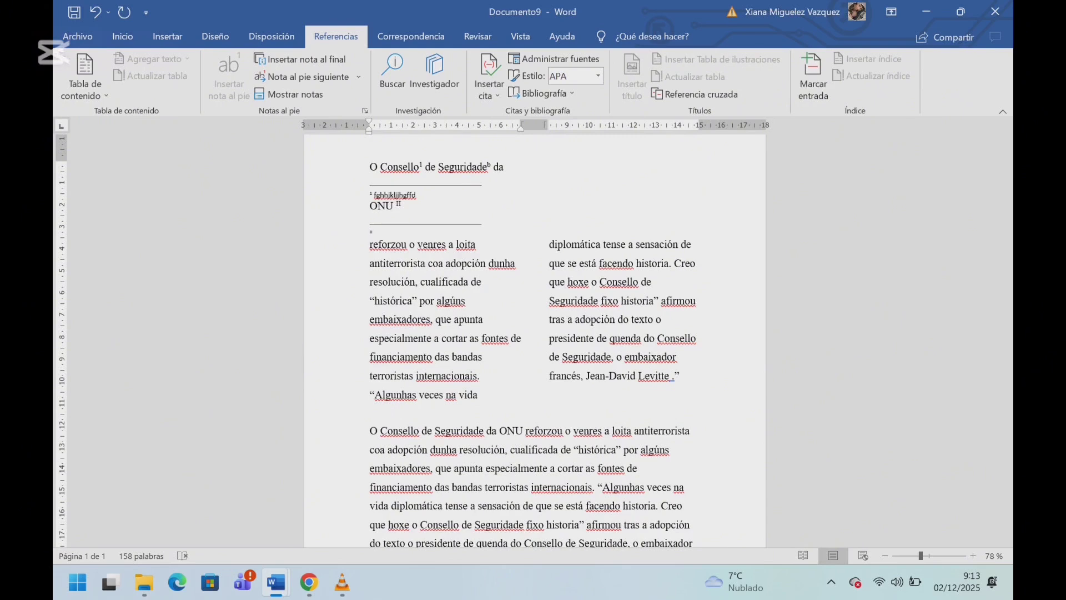
key(ctrl+z)
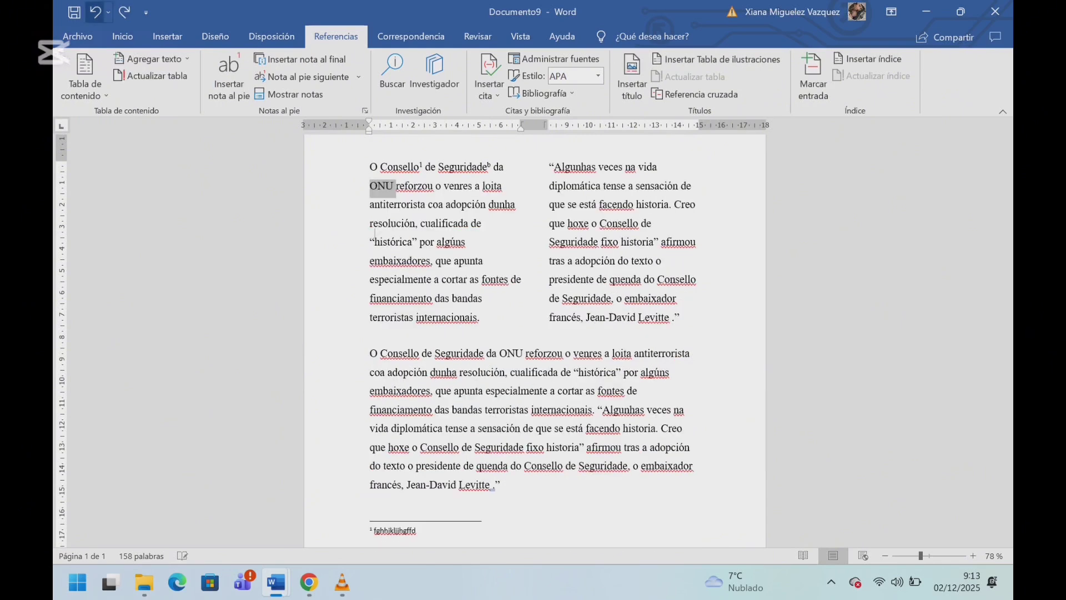
- Insert an endnote after "ONU" at the end of this section with number format i, ii, iii, and write the placeholder text "fdghkljjhgffhjlñkj" in it
click(365, 111)
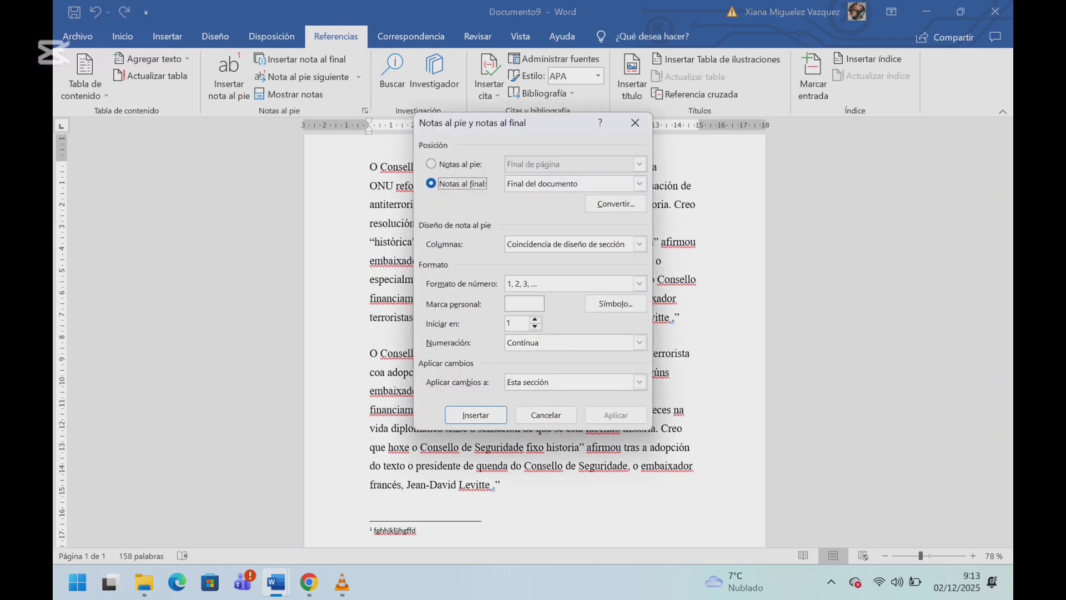
click(639, 183)
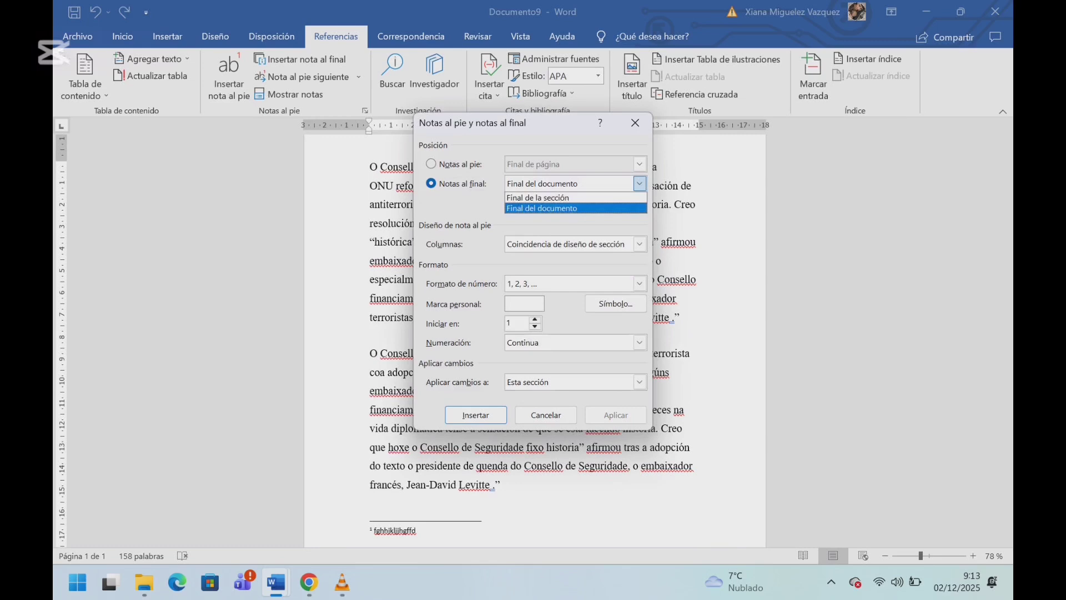
click(538, 197)
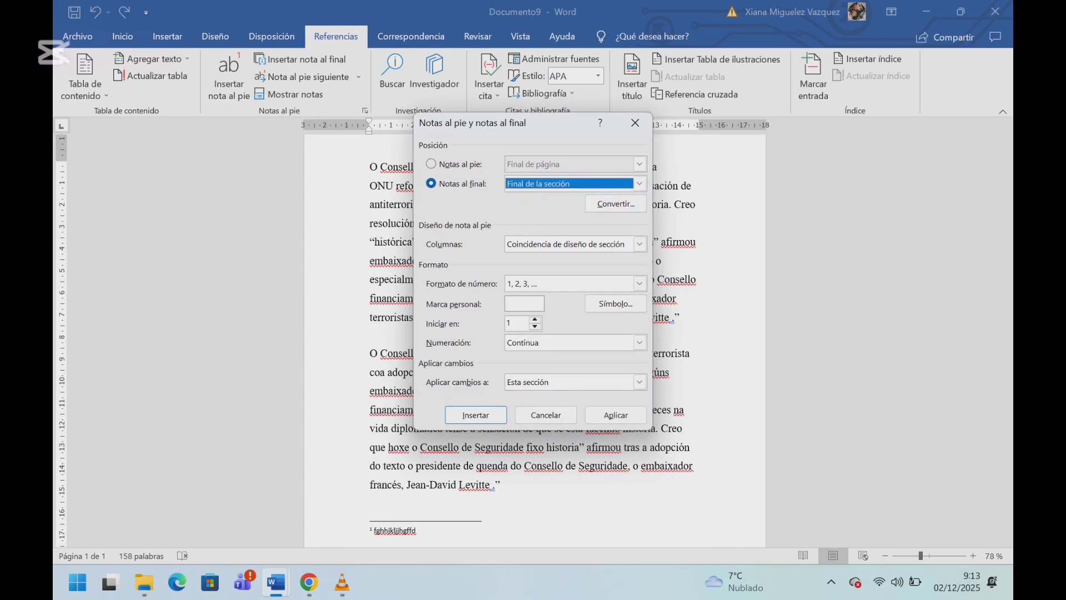
key(Return)
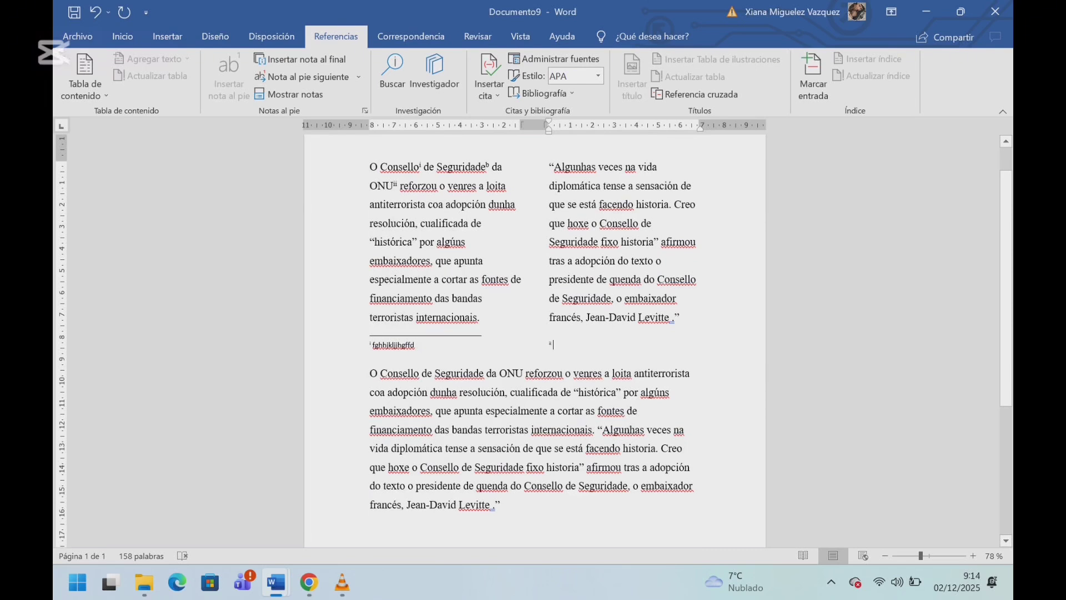
text(fdghkljjhgffhjlñkj)
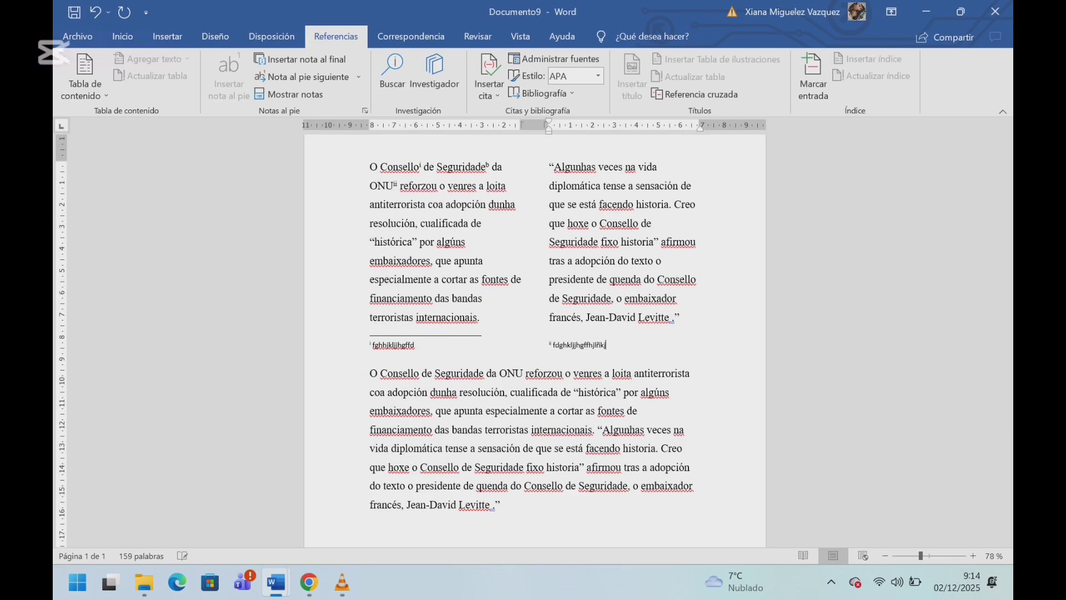